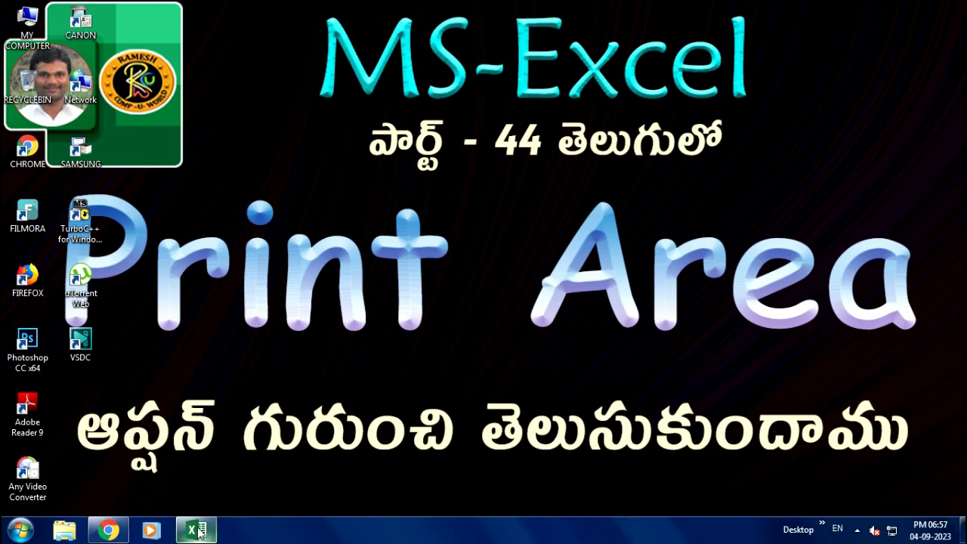
Restore the AGE CALC workbook window showing the Age Calculator table in A1:C5.
mouse_move(196, 529)
click(200, 446)
ctrl+scroll(255, 327, down, 2)
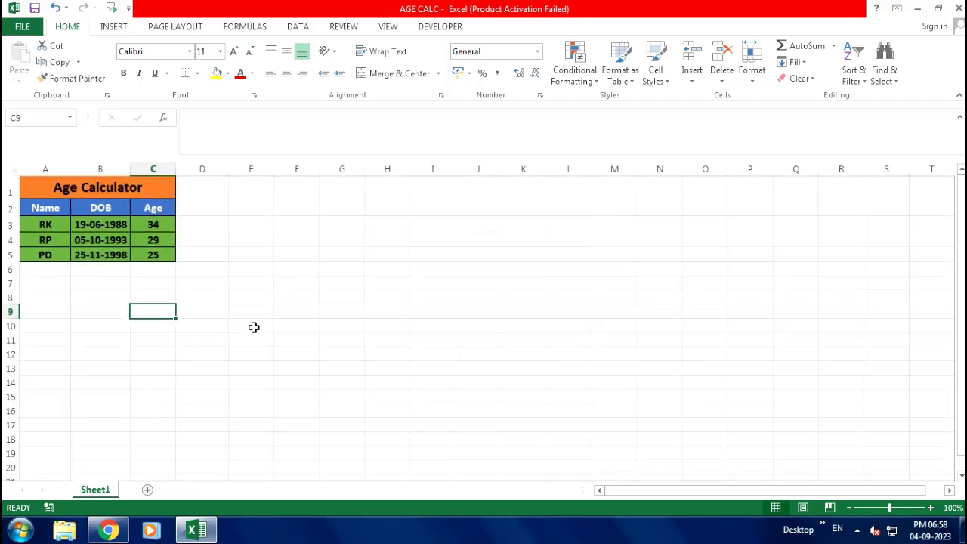
Copy the Age Calculator table A1:C5 and paste copies at D12 and G2.
click(63, 193)
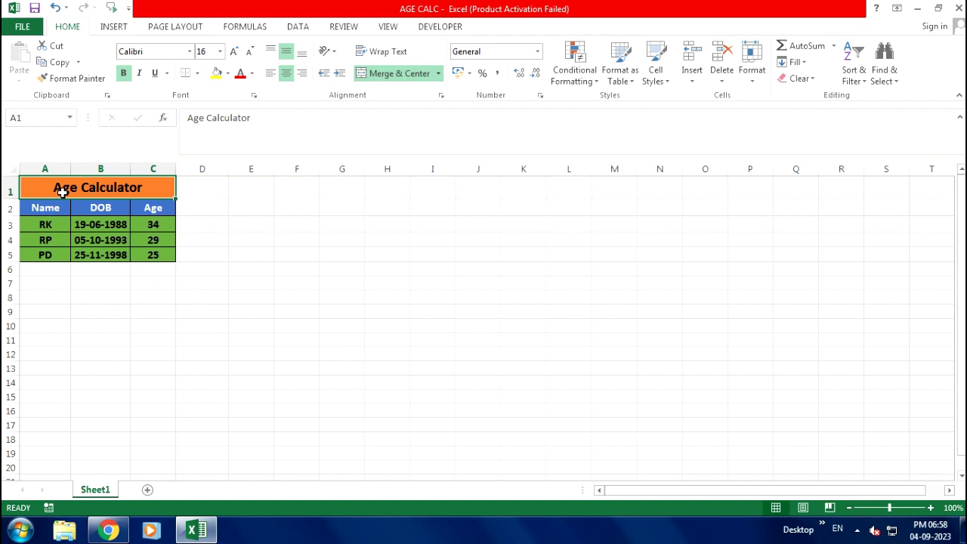
click(291, 284)
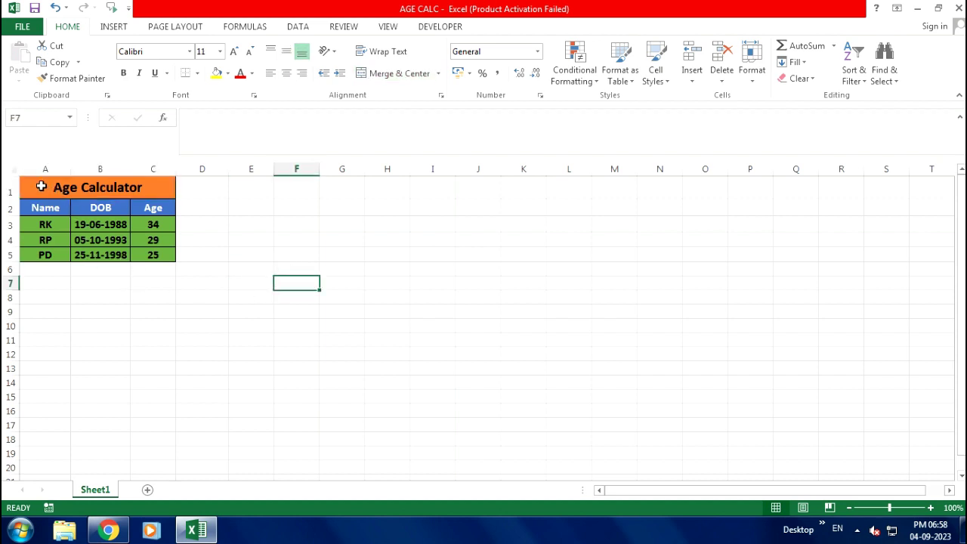
drag(37, 187, 145, 253)
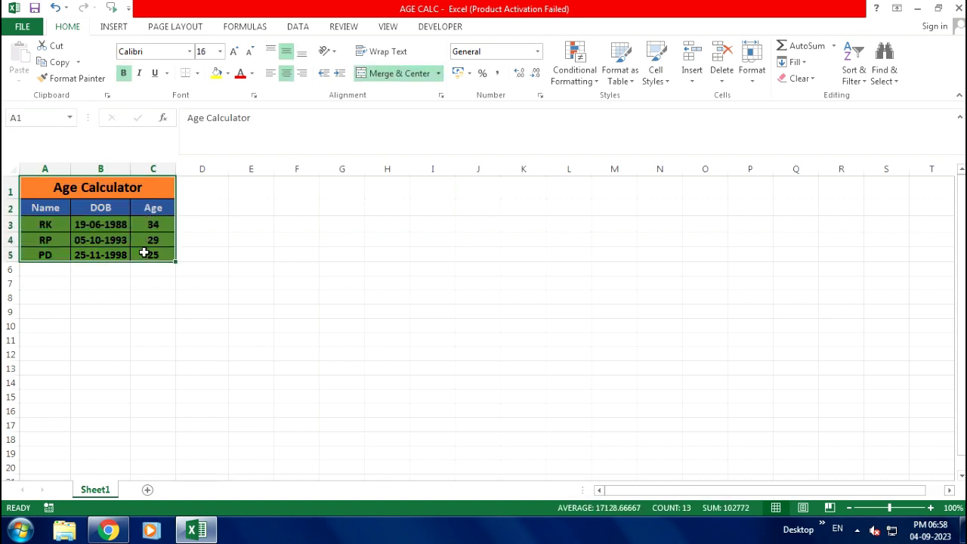
key(ctrl+c)
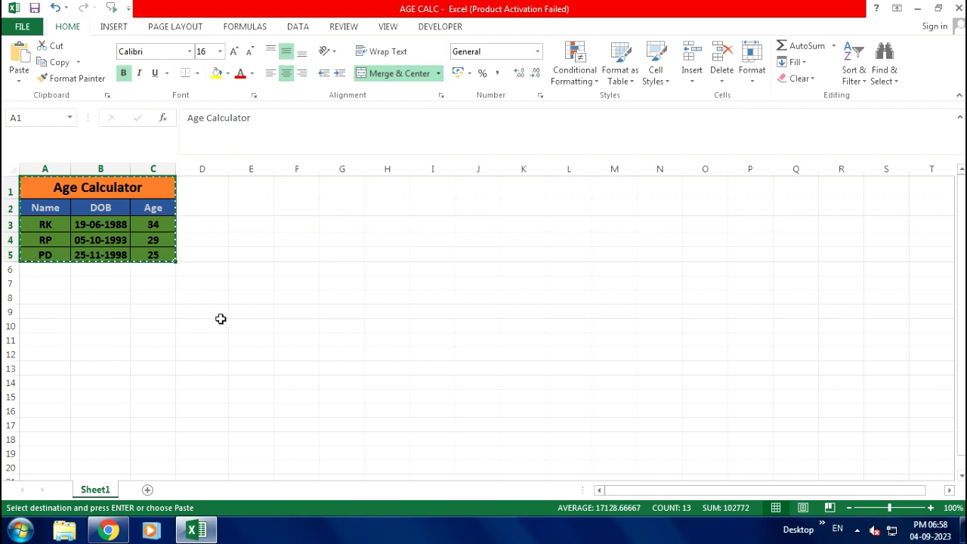
click(200, 349)
key(ctrl+v)
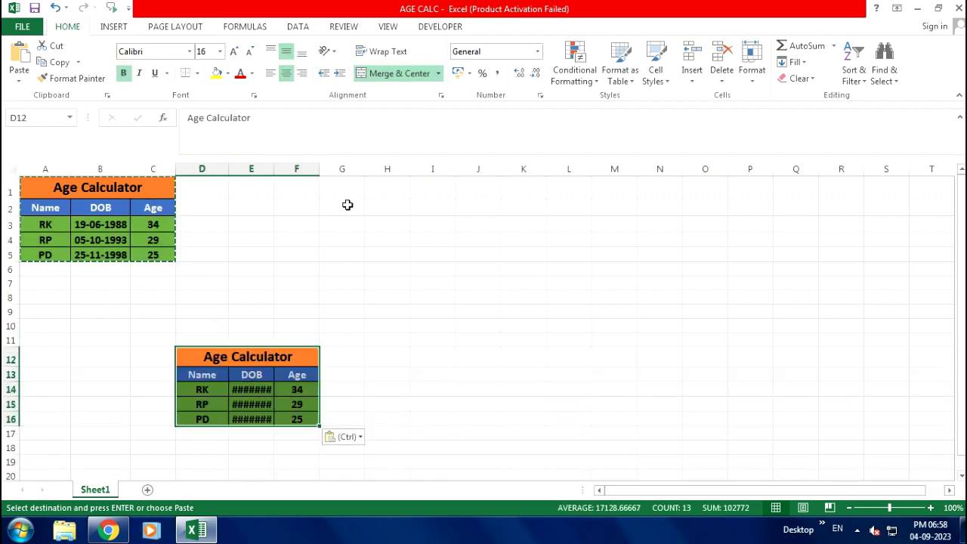
click(348, 205)
key(ctrl+v)
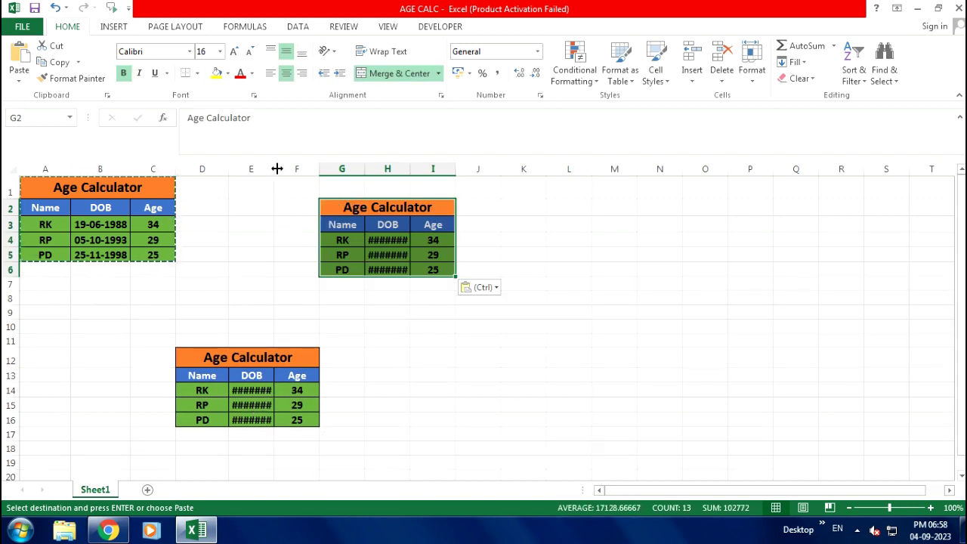
Widen columns E and H so the copied tables' DOB dates show fully.
drag(275, 169, 314, 168)
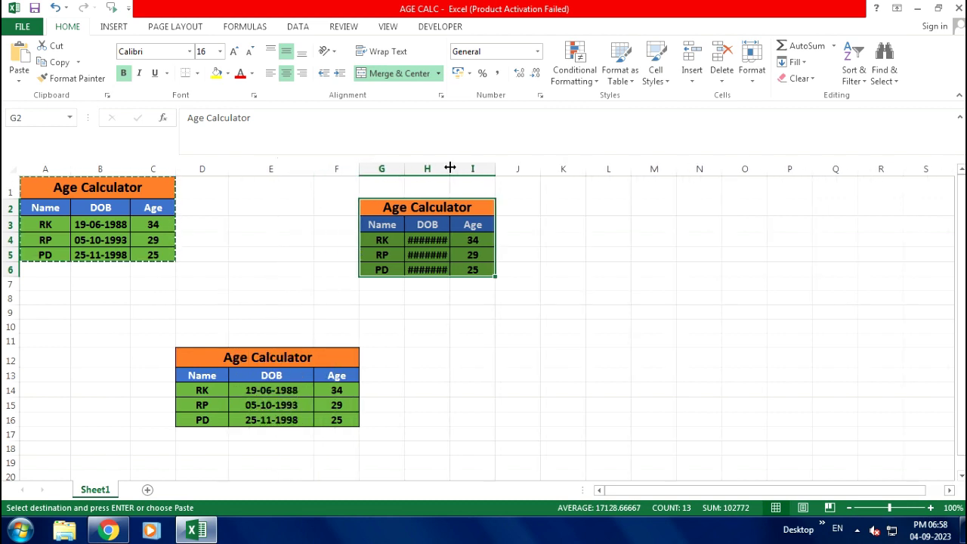
drag(450, 168, 480, 168)
click(248, 271)
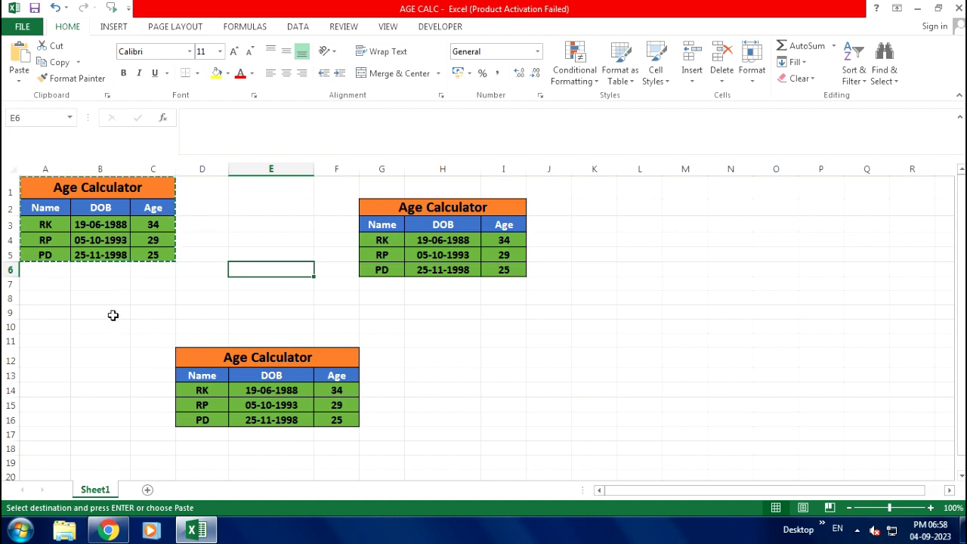
click(113, 315)
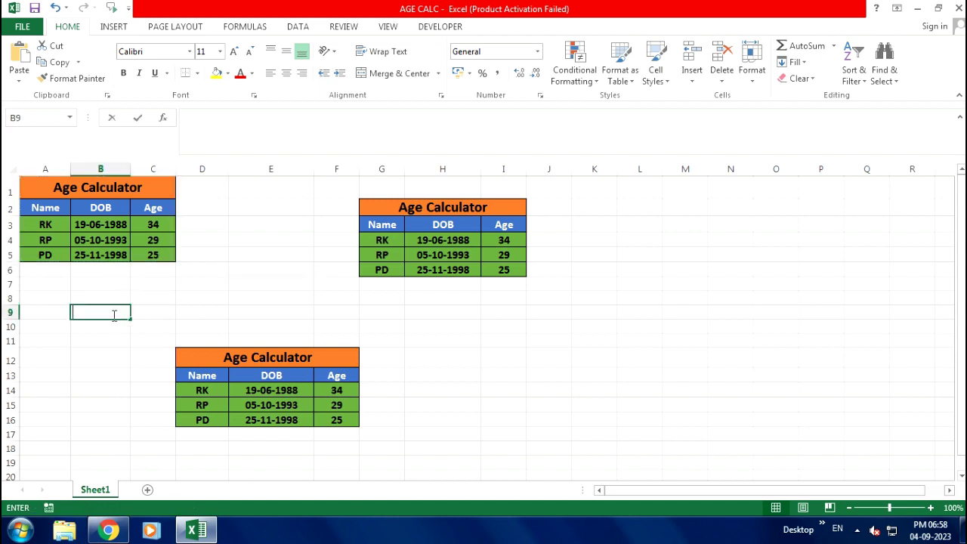
Review the Page Layout margin and orientation presets, leaving normal margins and portrait.
click(166, 32)
click(211, 286)
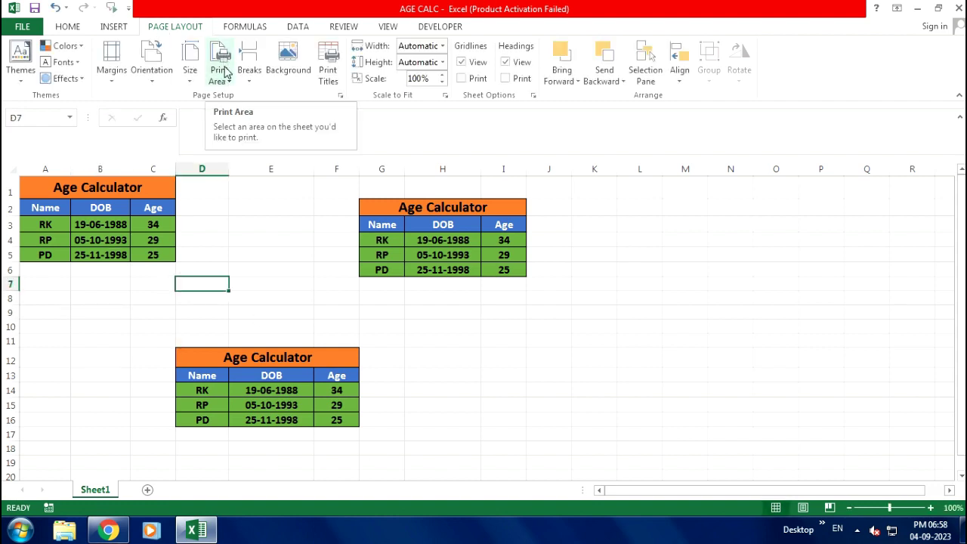
click(226, 267)
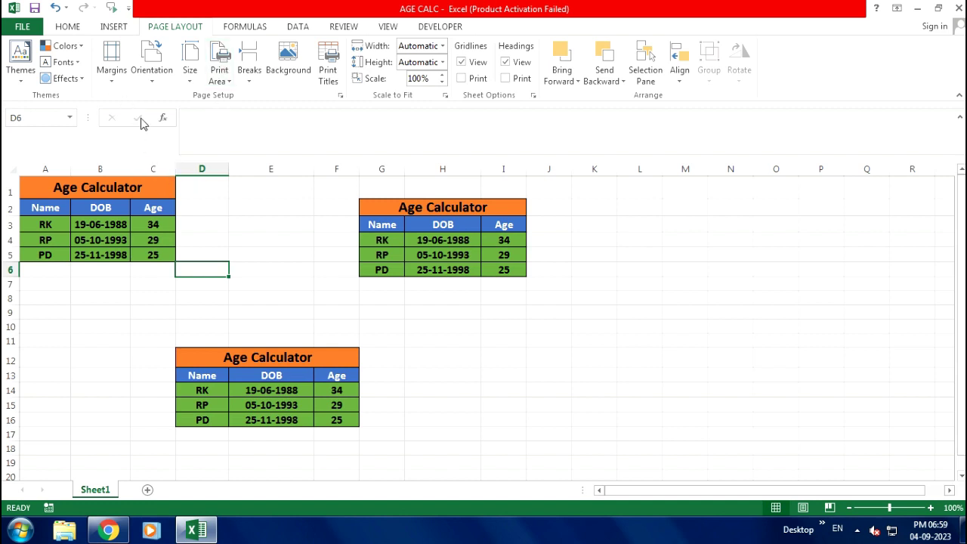
click(113, 83)
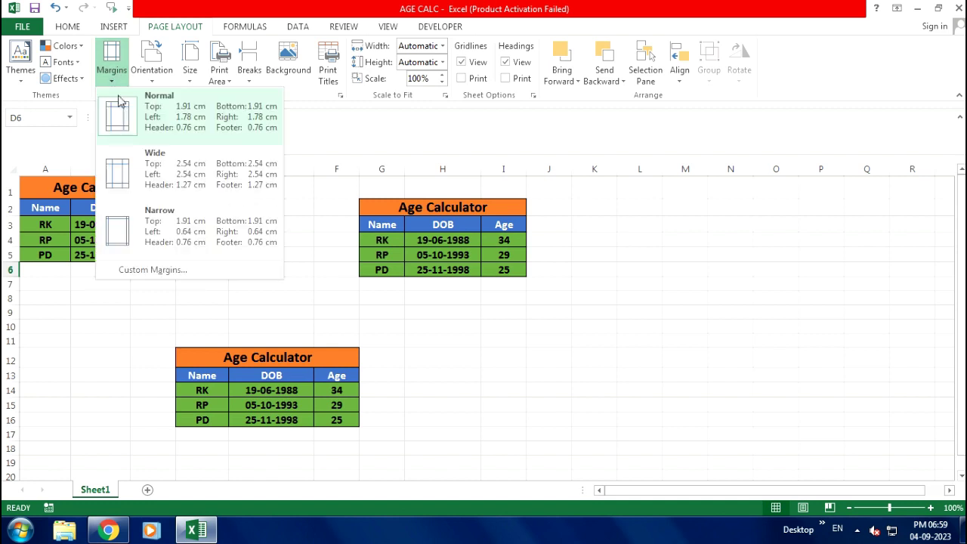
click(159, 115)
click(153, 78)
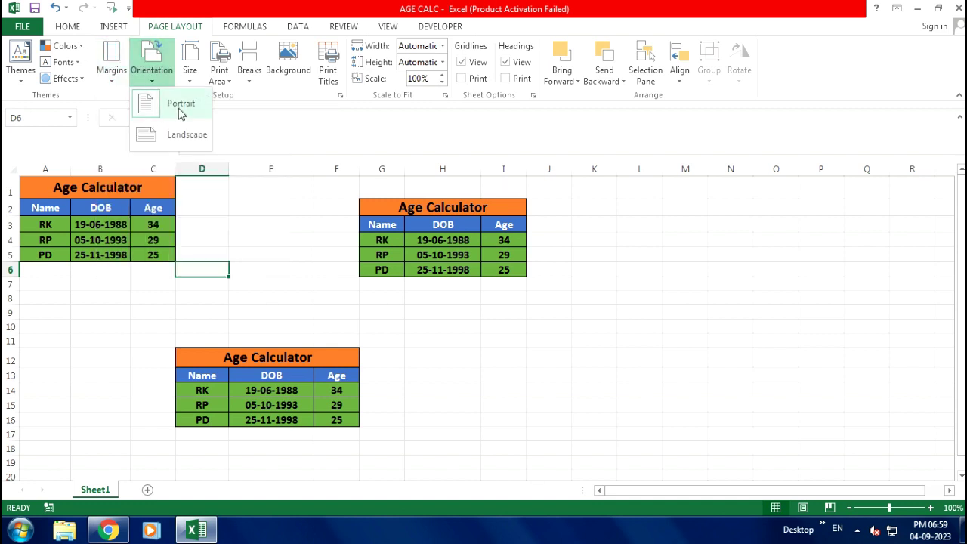
click(174, 106)
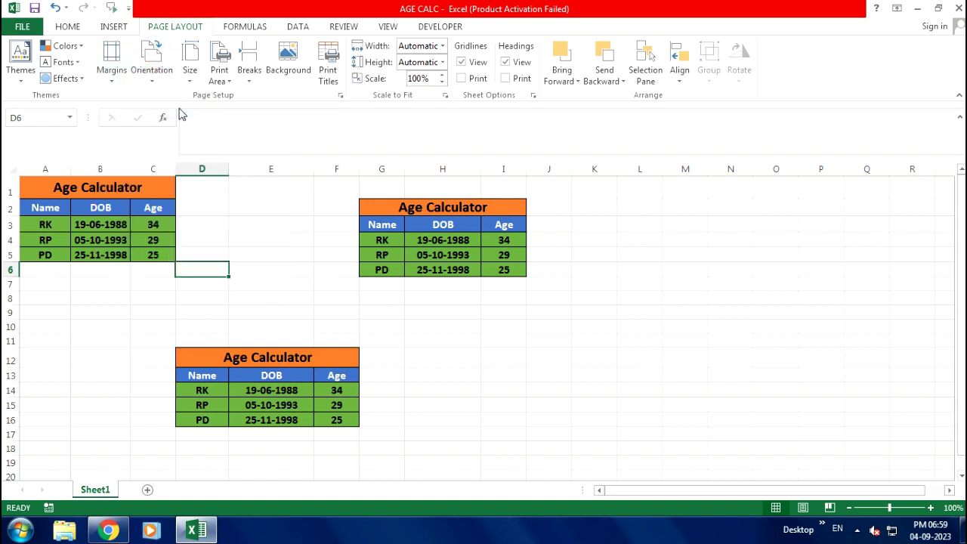
Set the paper size to A4.
click(449, 337)
scroll(449, 337, down, 4)
click(448, 337)
scroll(377, 332, up, 3)
scroll(330, 327, up, 1)
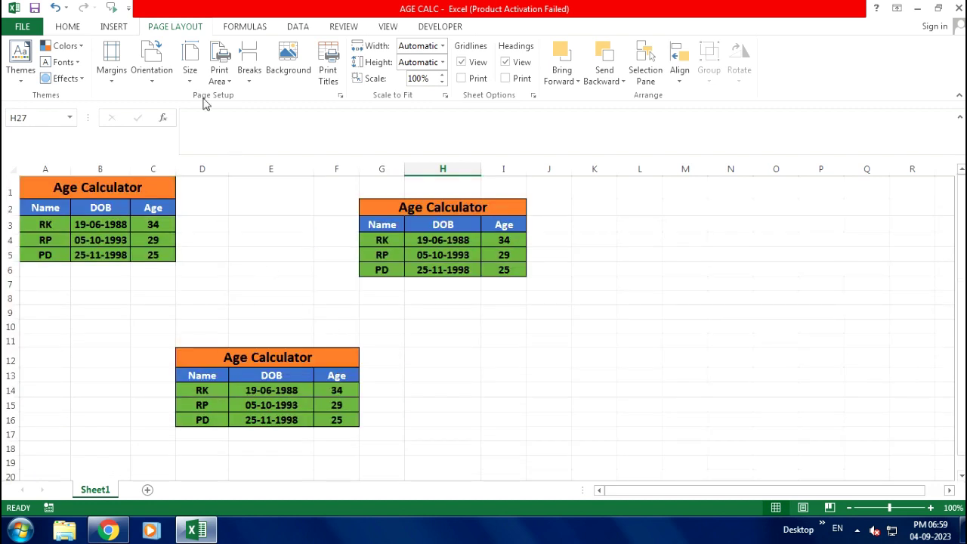
click(189, 71)
click(224, 109)
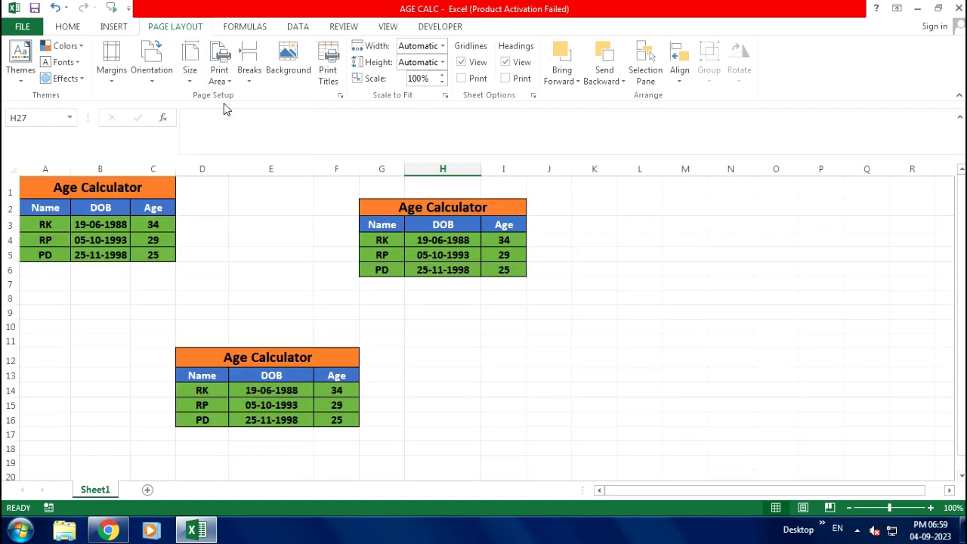
click(453, 338)
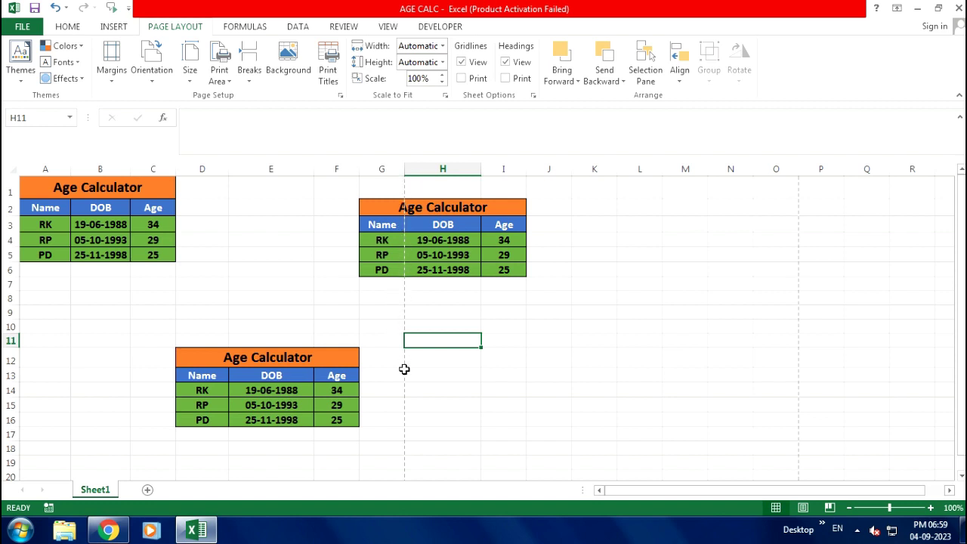
click(153, 82)
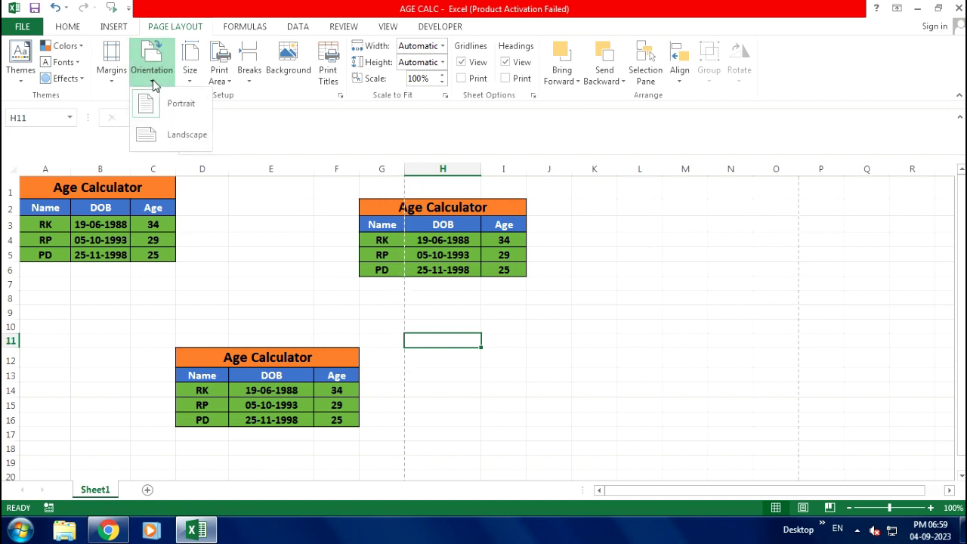
click(183, 133)
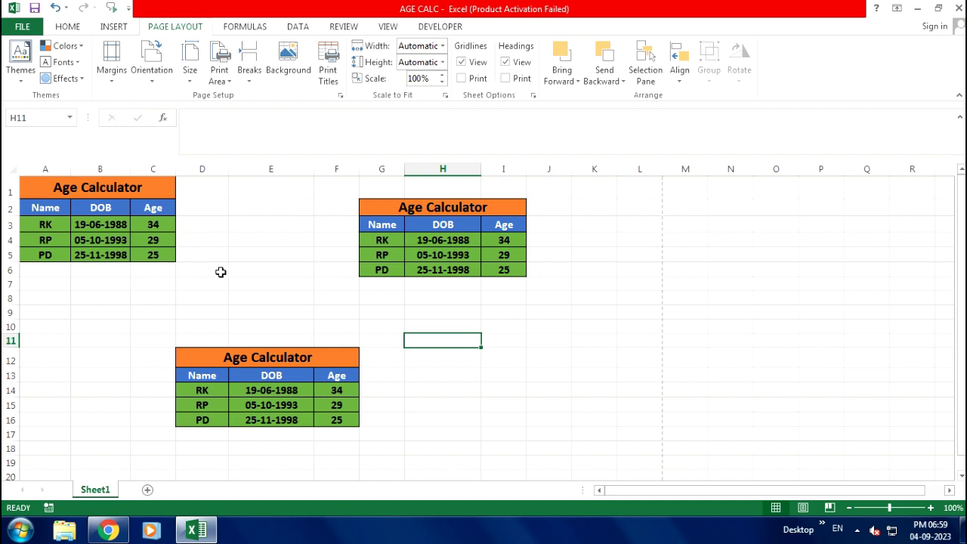
click(152, 76)
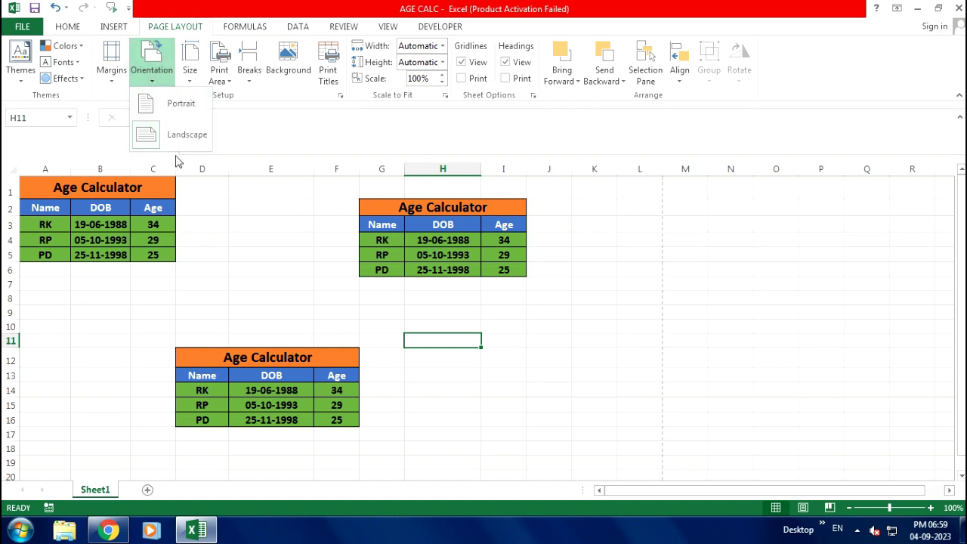
click(216, 242)
click(190, 72)
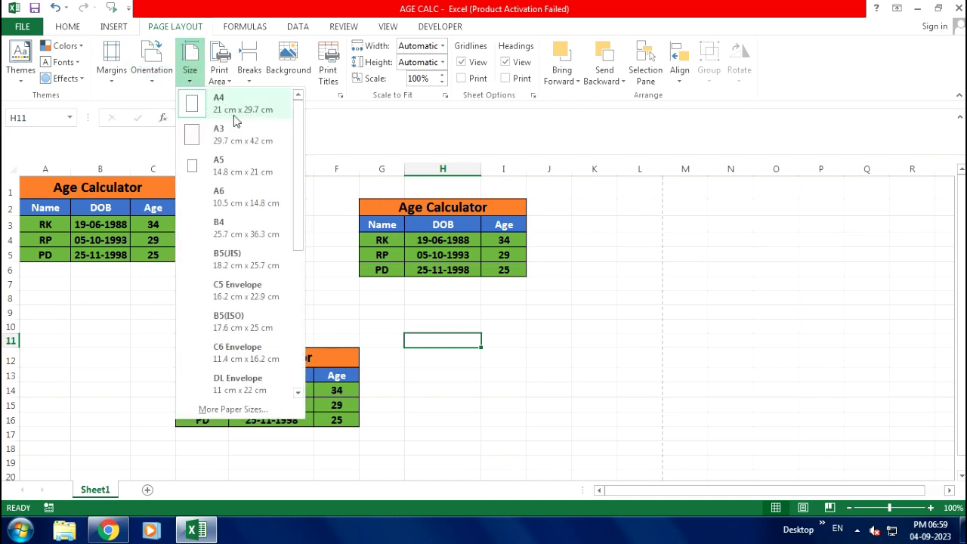
click(336, 269)
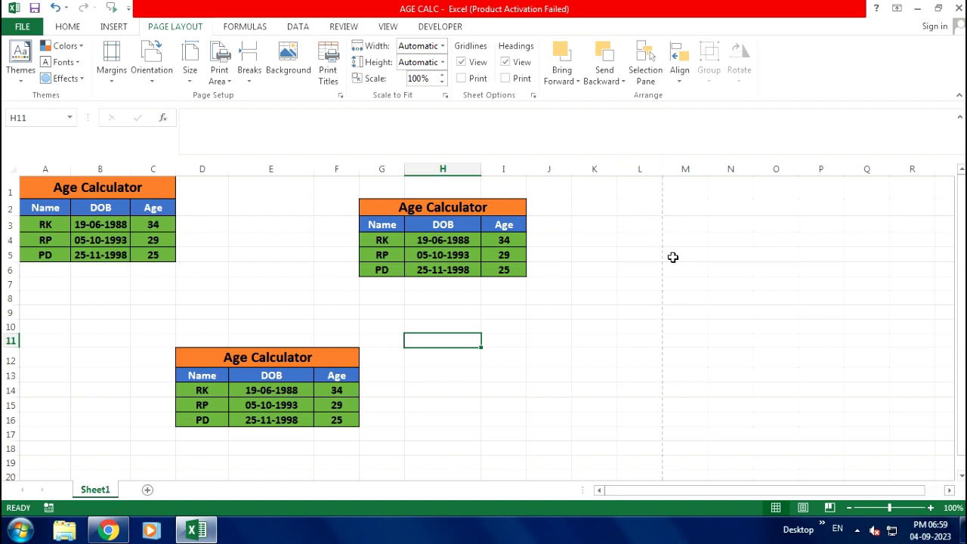
click(141, 224)
click(423, 224)
click(270, 375)
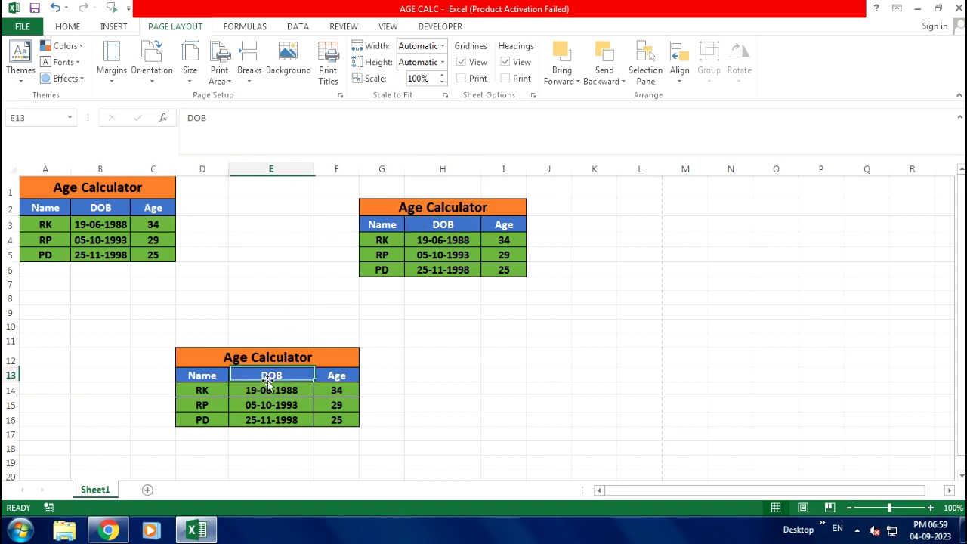
click(523, 360)
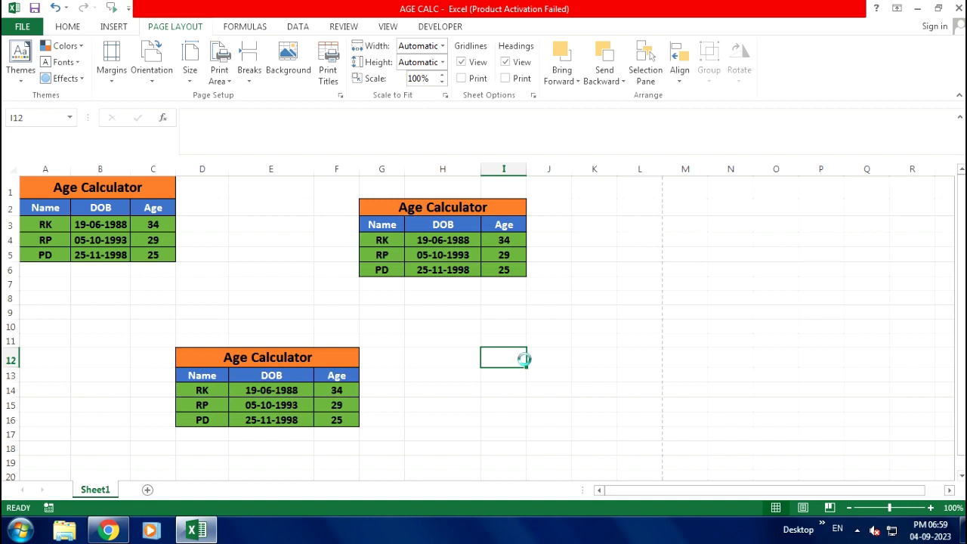
key(ctrl+p)
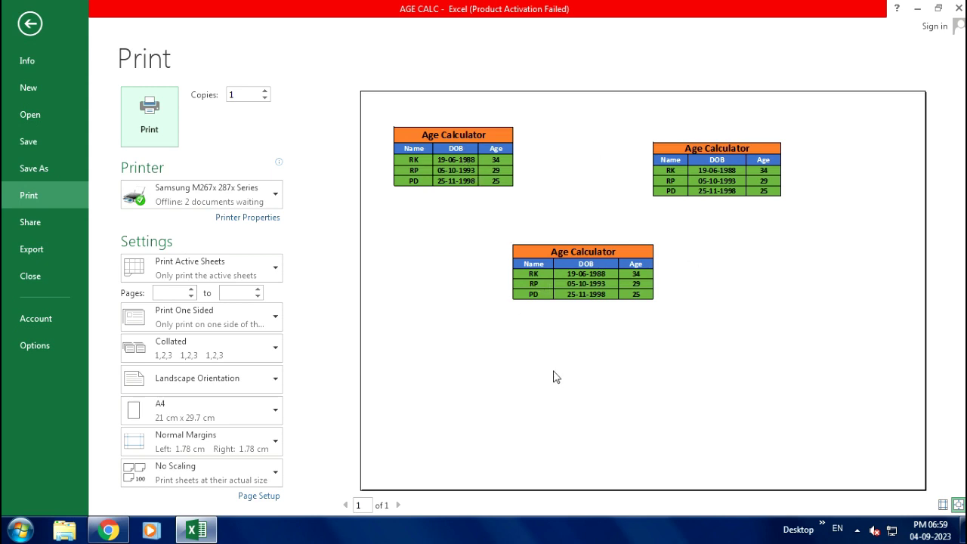
key(Escape)
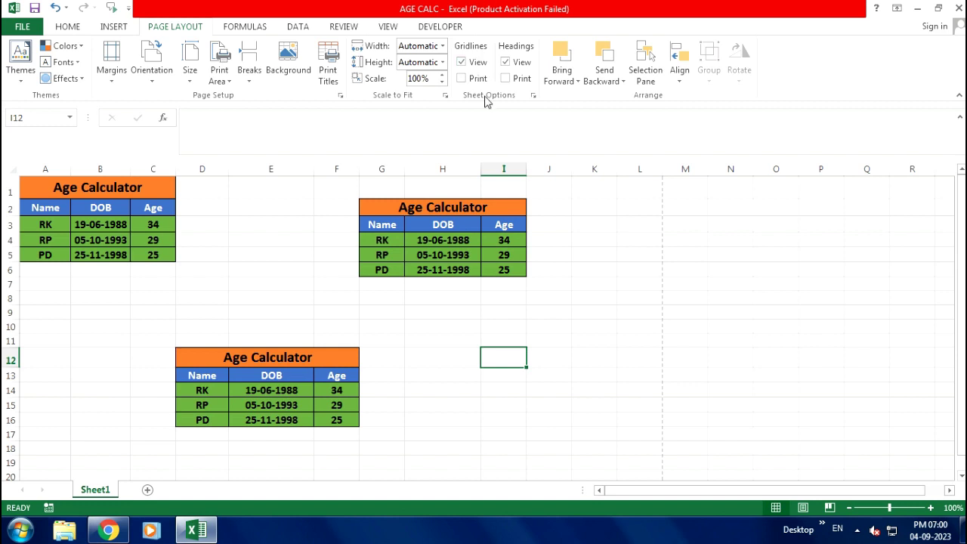
Turn on printing of gridlines and row and column headings.
click(460, 78)
click(504, 78)
click(491, 342)
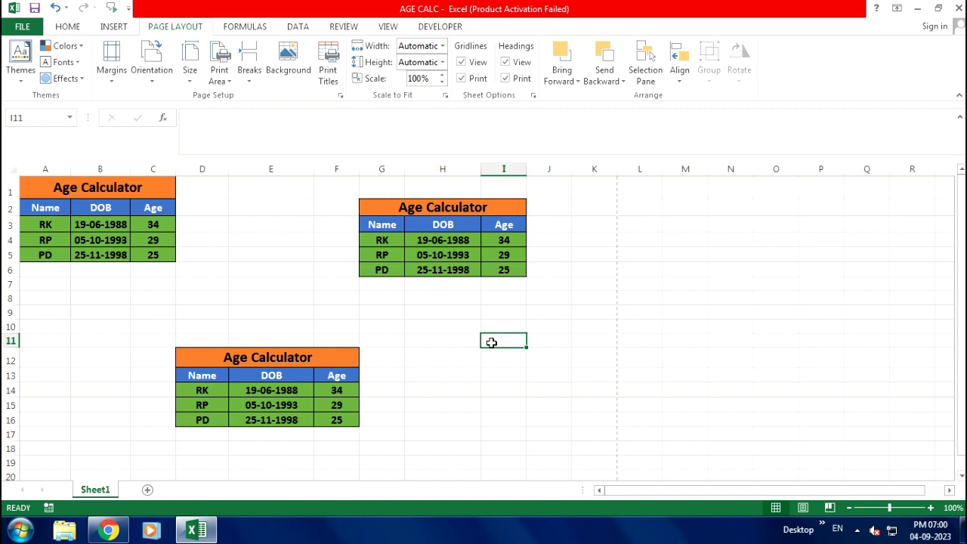
Check the print preview, then select the first table A1:C5.
key(ctrl+p)
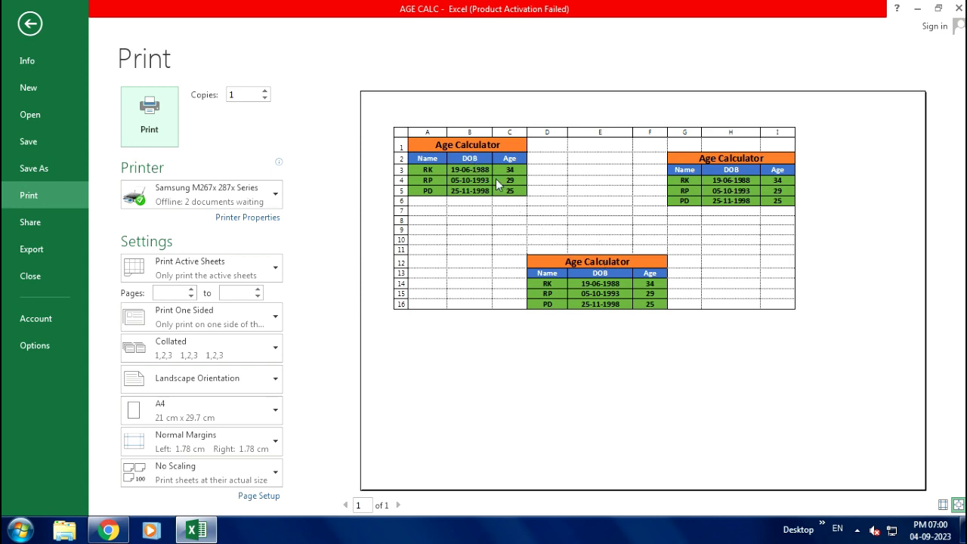
key(Escape)
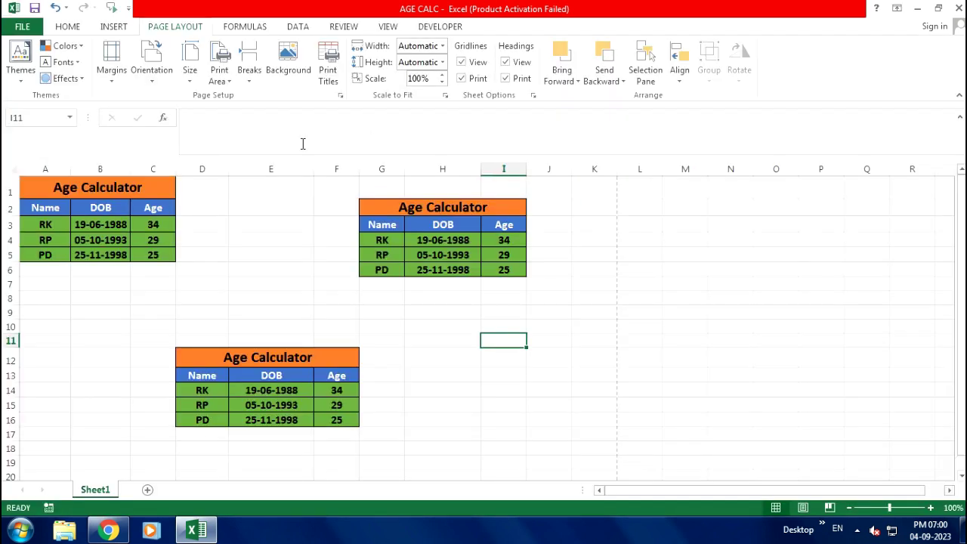
drag(45, 189, 151, 250)
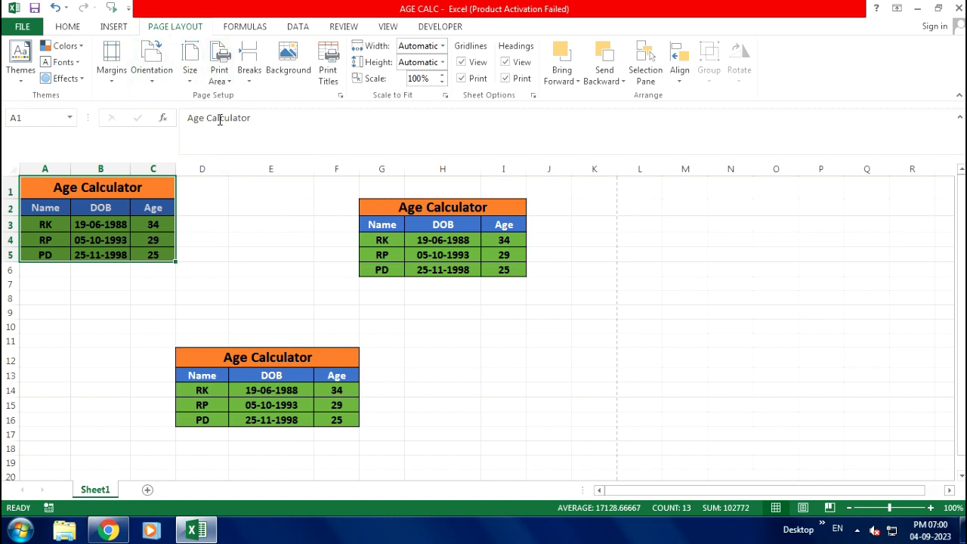
Make A1:C5 the sheet's print area.
click(225, 81)
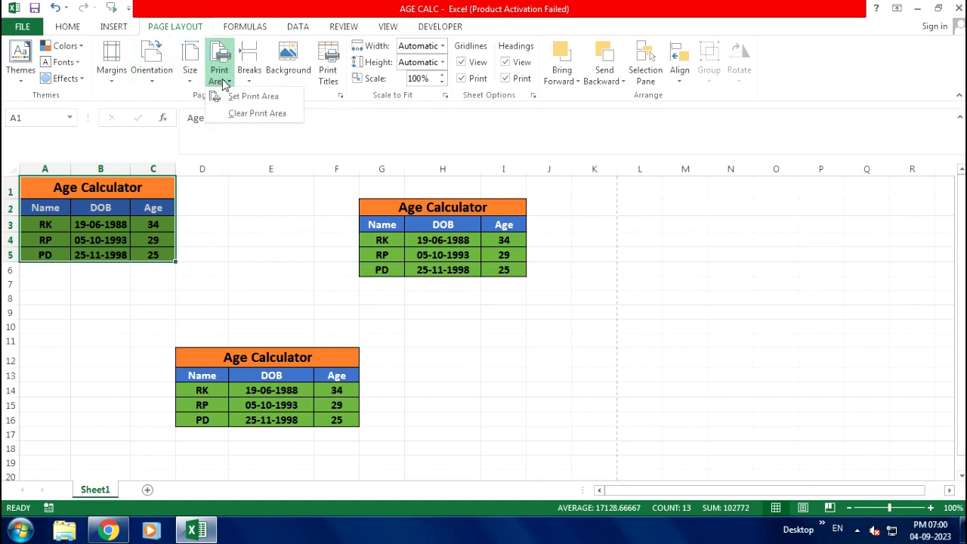
click(279, 96)
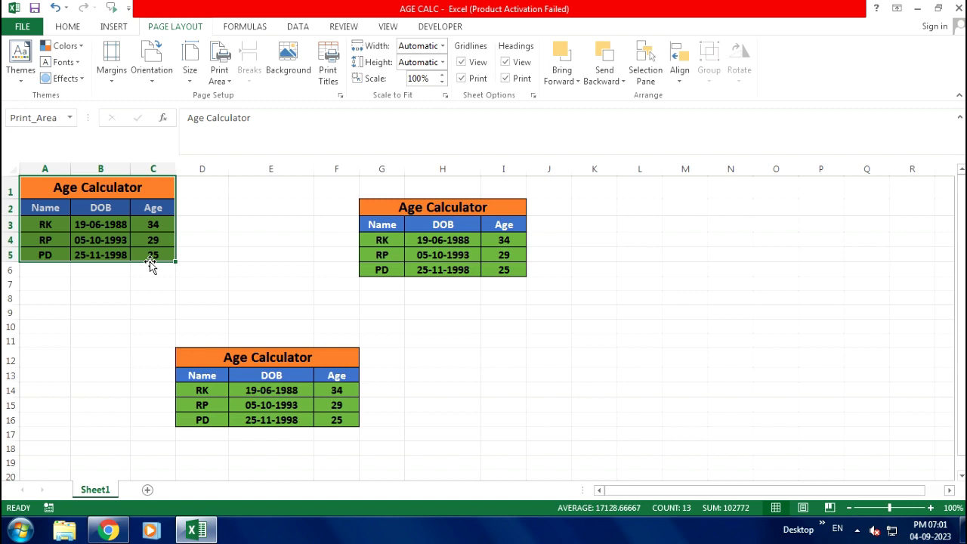
key(ctrl+p)
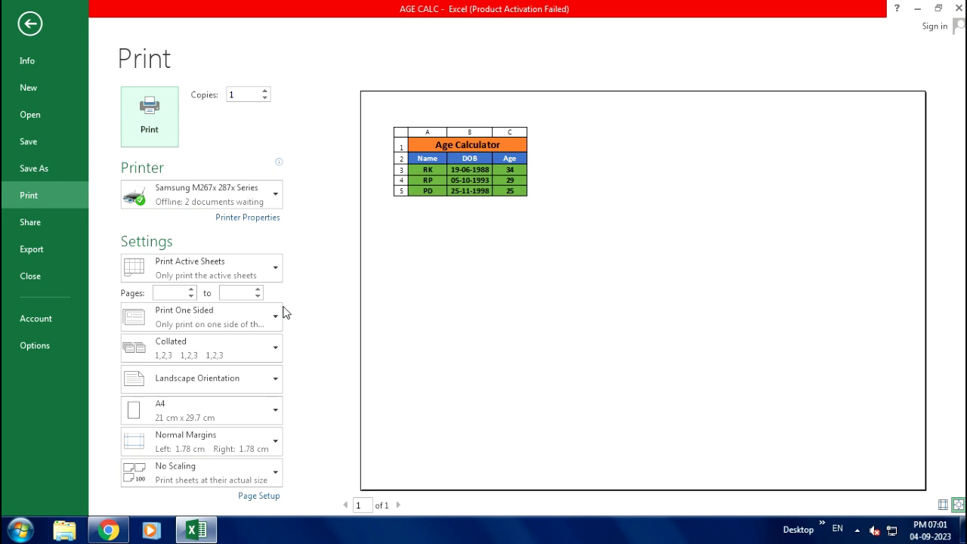
key(Escape)
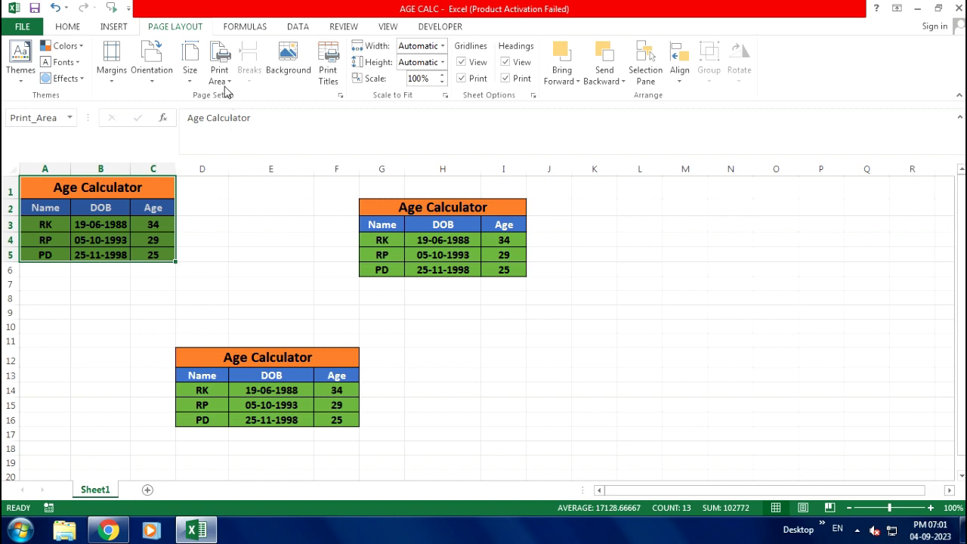
Clear the A1:C5 print area and confirm in print preview that all three tables print.
click(221, 83)
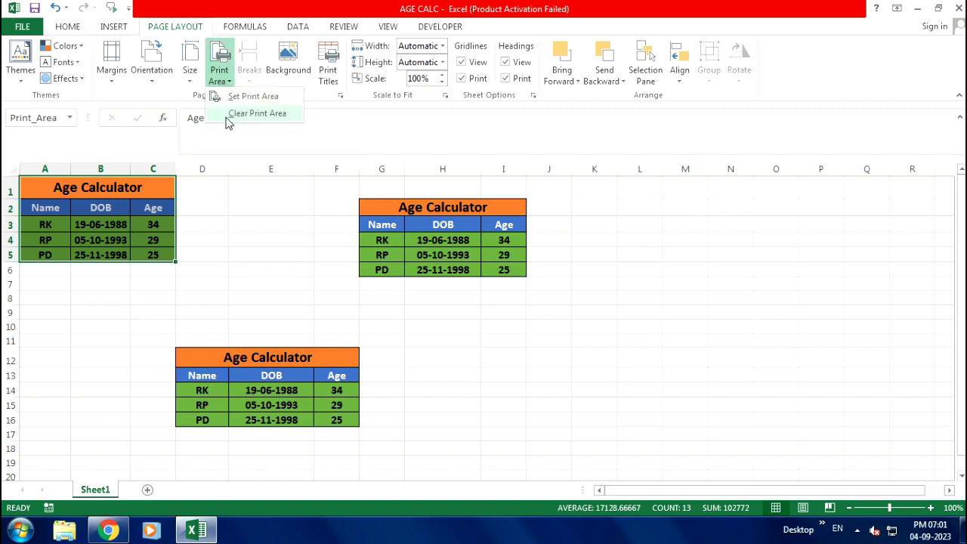
click(257, 113)
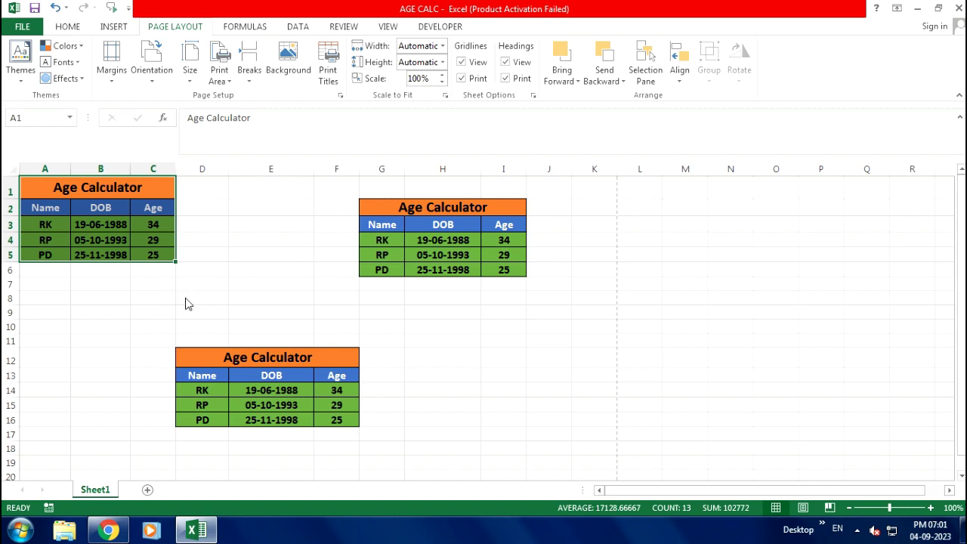
key(ctrl+p)
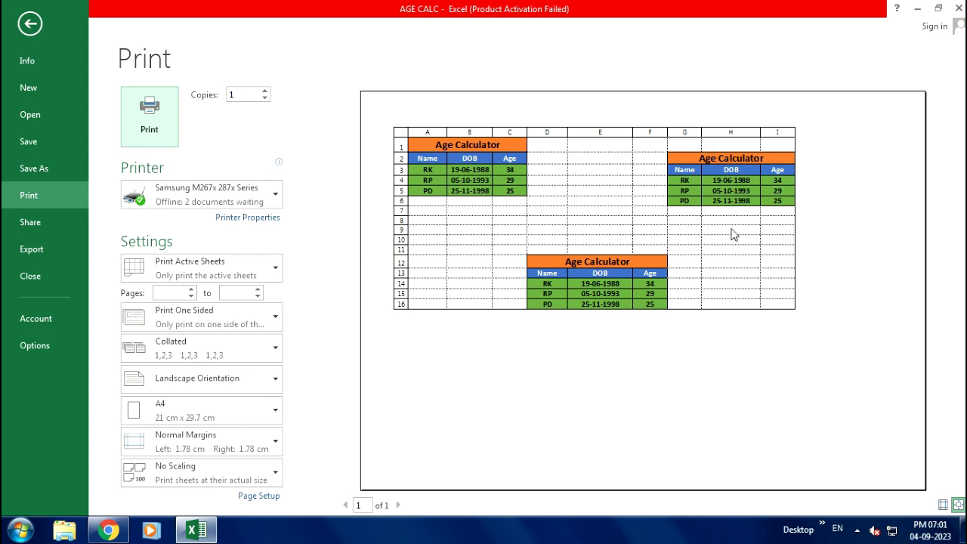
key(Escape)
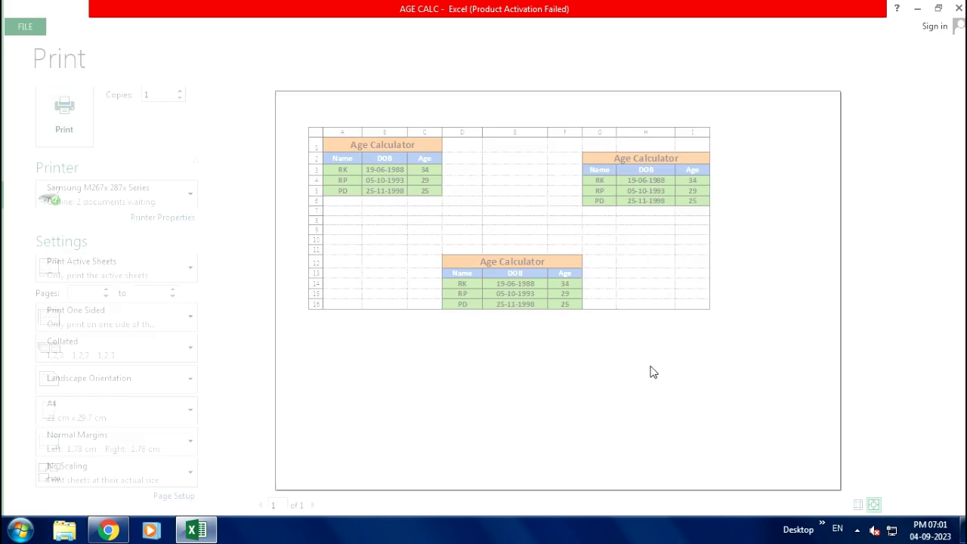
click(202, 267)
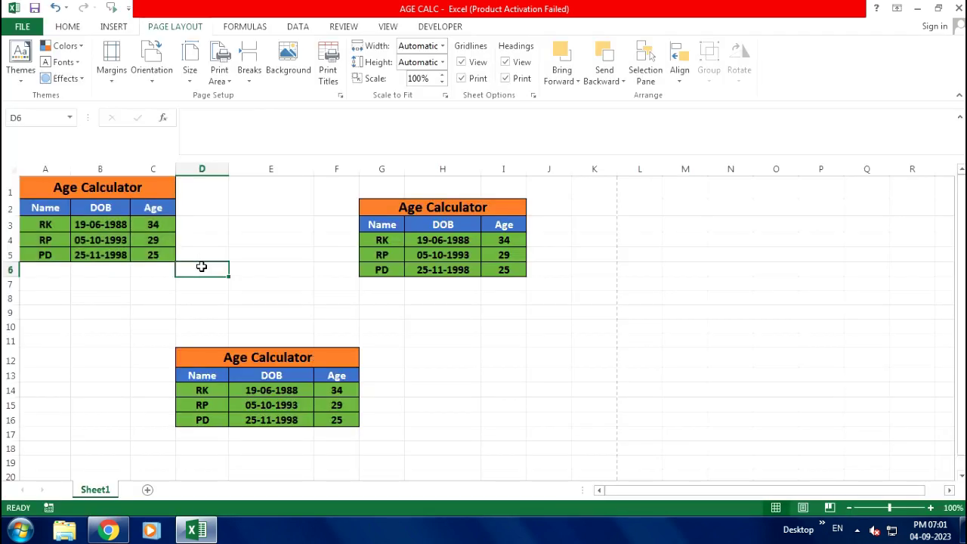